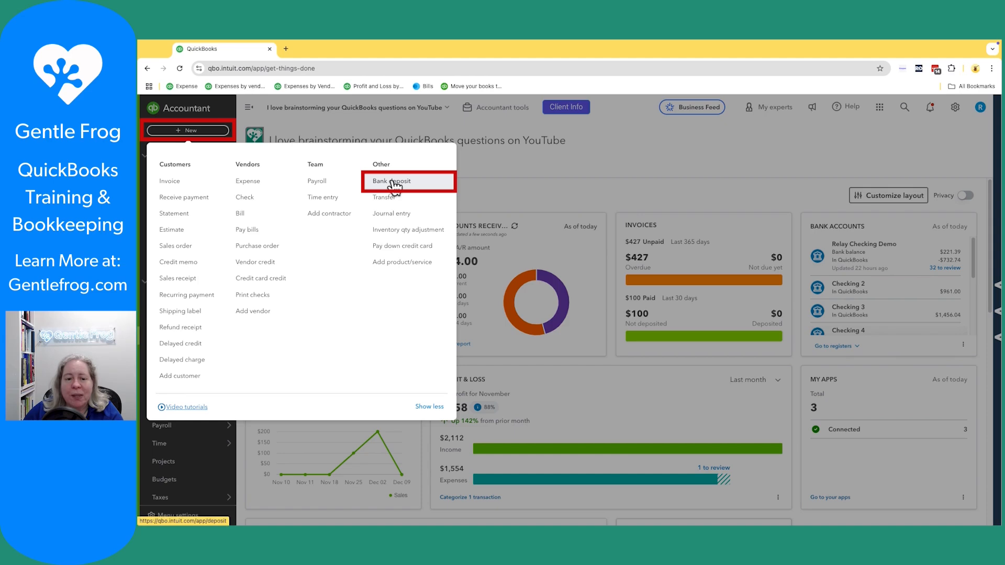
Step: Start a new bank deposit and review its account, date and the types of the payments waiting for deposit
{"action": "left_click", "coordinate": [394, 183]}
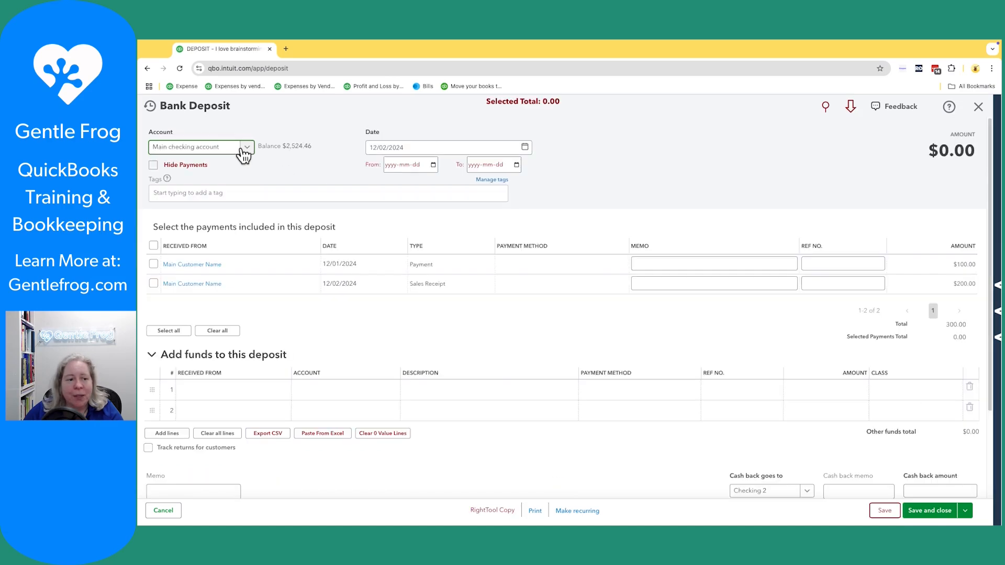
{"action": "left_click", "coordinate": [244, 152]}
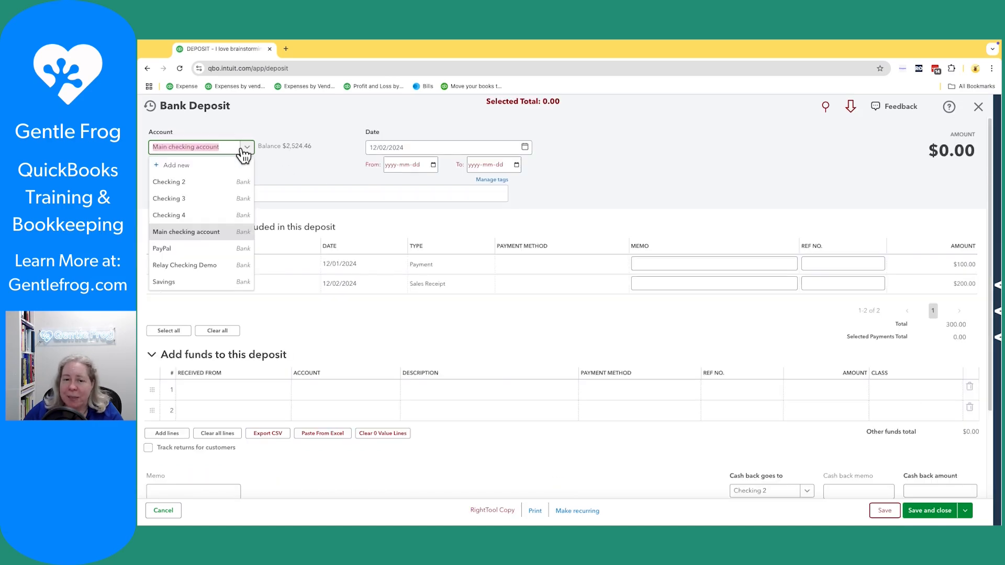
{"action": "left_click", "coordinate": [245, 149]}
{"action": "left_click", "coordinate": [404, 148]}
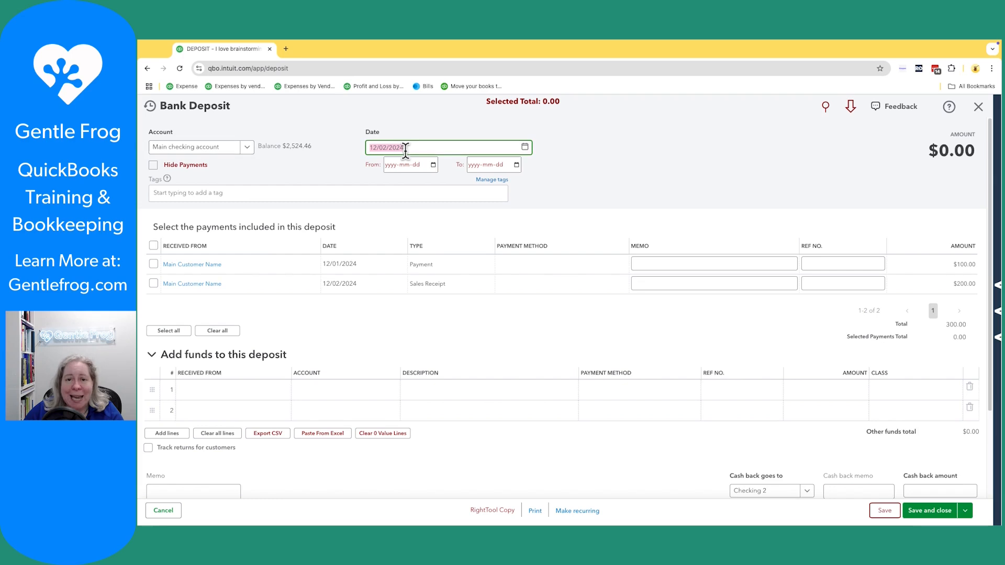
{"action": "left_click", "coordinate": [607, 157]}
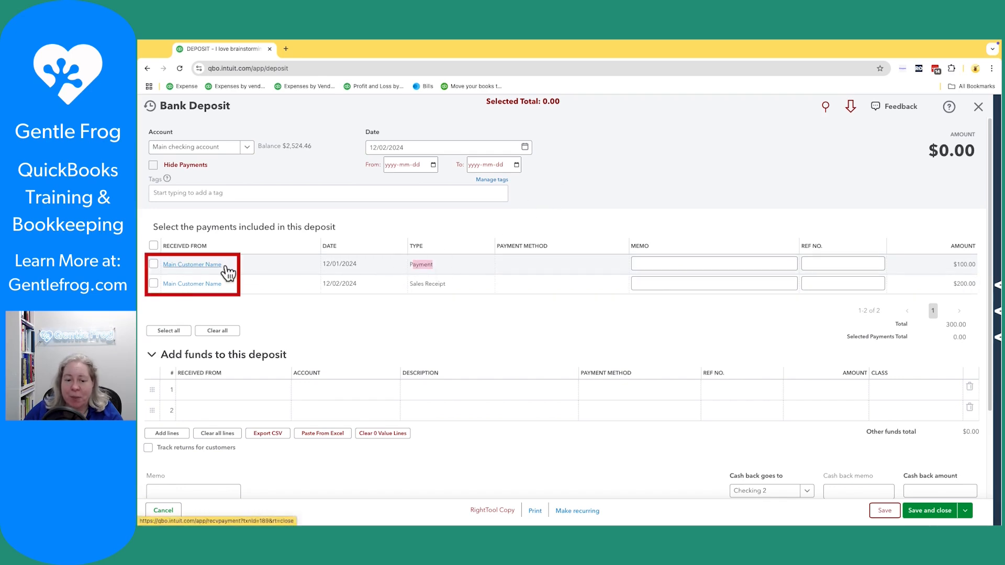
{"action": "double_click", "coordinate": [427, 266]}
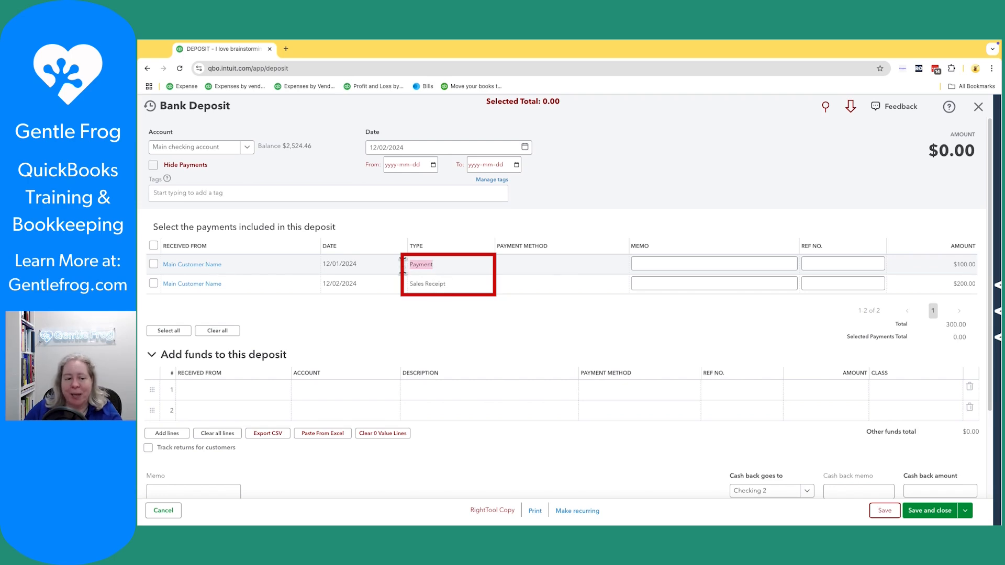
{"action": "left_click_drag", "start_coordinate": [447, 289], "coordinate": [404, 293]}
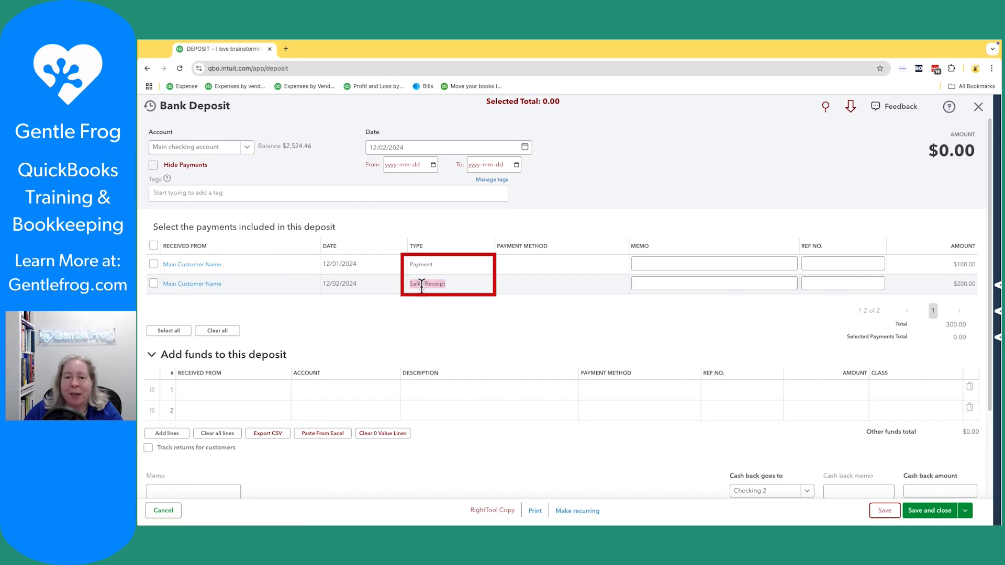
Step: Set the account of the first added-funds line to Sales of Product Income
{"action": "left_click", "coordinate": [319, 396]}
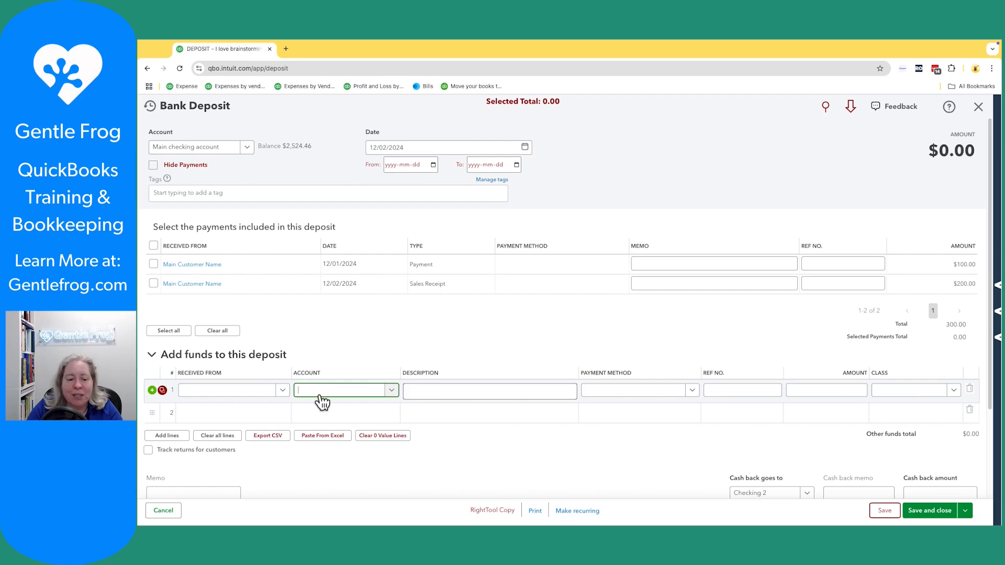
{"action": "type", "text": "cons"}
{"action": "key", "text": "BackSpace"}
{"action": "key", "text": "BackSpace"}
{"action": "key", "text": "BackSpace"}
{"action": "key", "text": "BackSpace"}
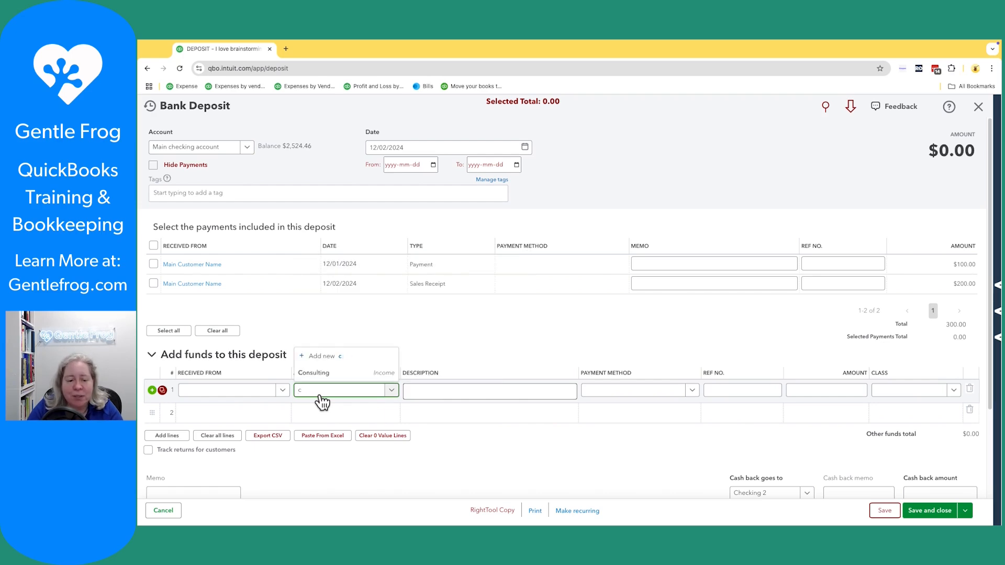
{"action": "type", "text": "sales"}
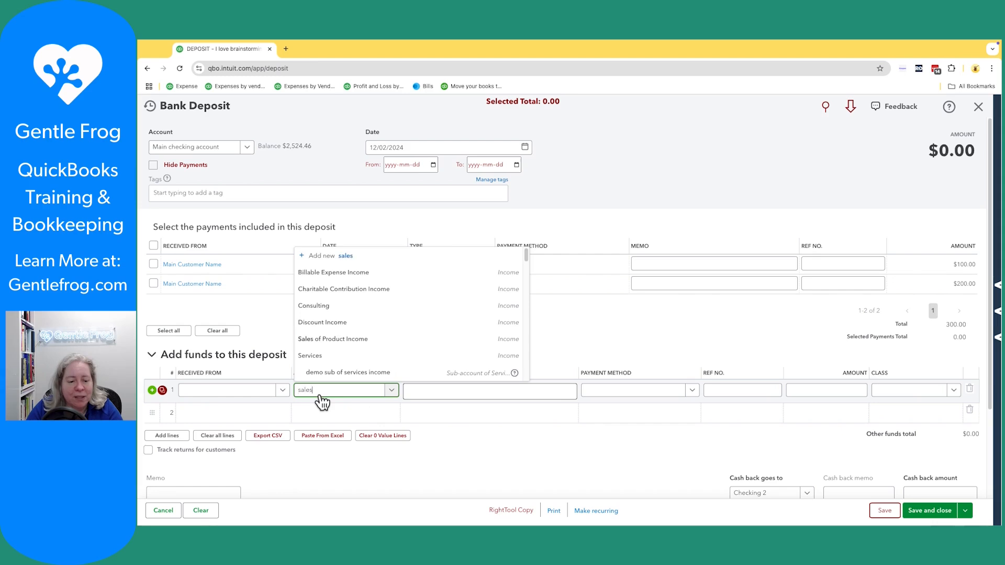
{"action": "left_click", "coordinate": [324, 354]}
Step: Describe the first added-funds line as "Food truck sales for 12-02-2024"
{"action": "left_click", "coordinate": [422, 391]}
{"action": "type", "text": "Food"}
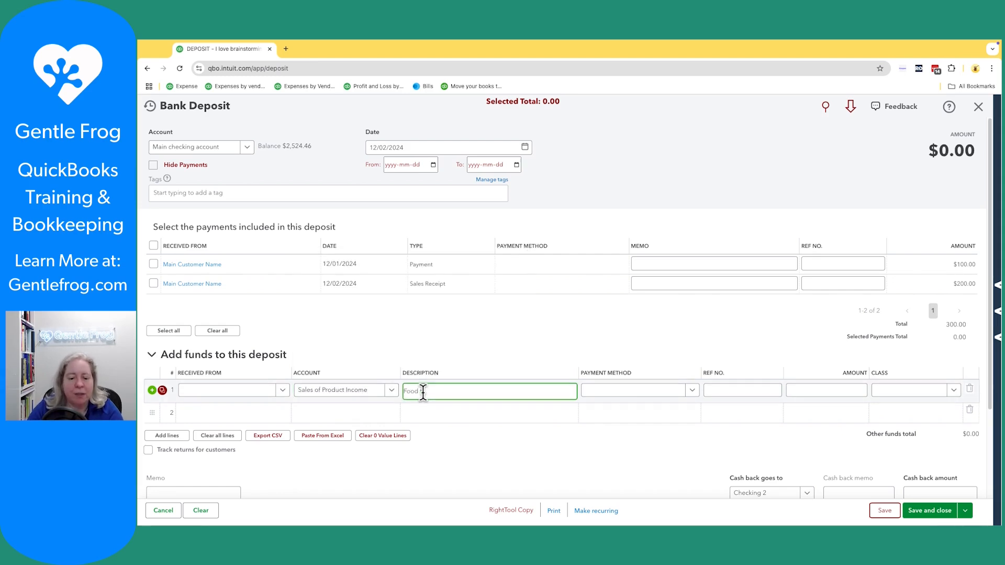
{"action": "type", "text": " truck sales for 12-02-2024"}
{"action": "key", "text": "Tab"}
{"action": "left_click", "coordinate": [824, 390]}
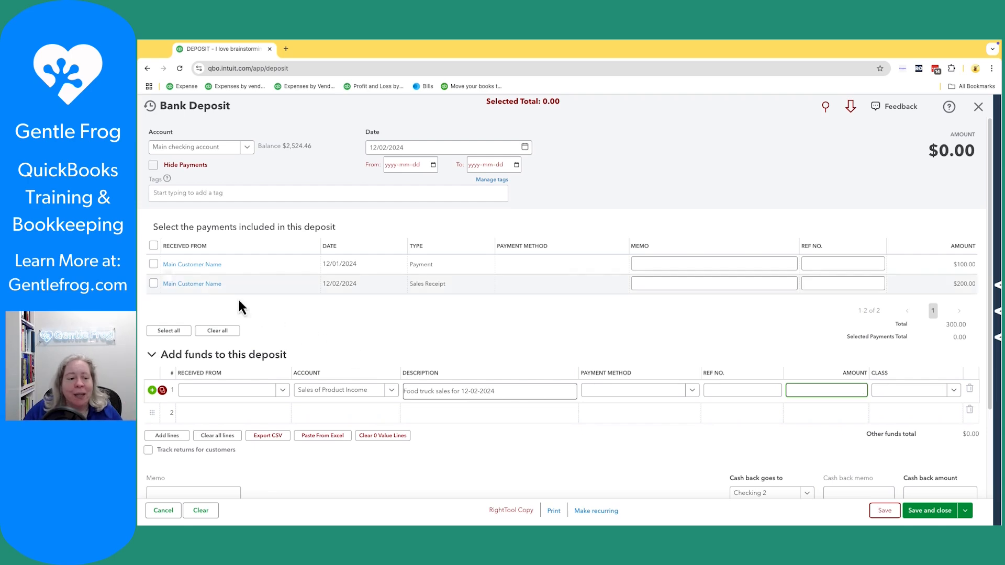
Step: Include both listed customer payments in the deposit and set the Sales of Product Income line's amount to 300
{"action": "left_click", "coordinate": [154, 264]}
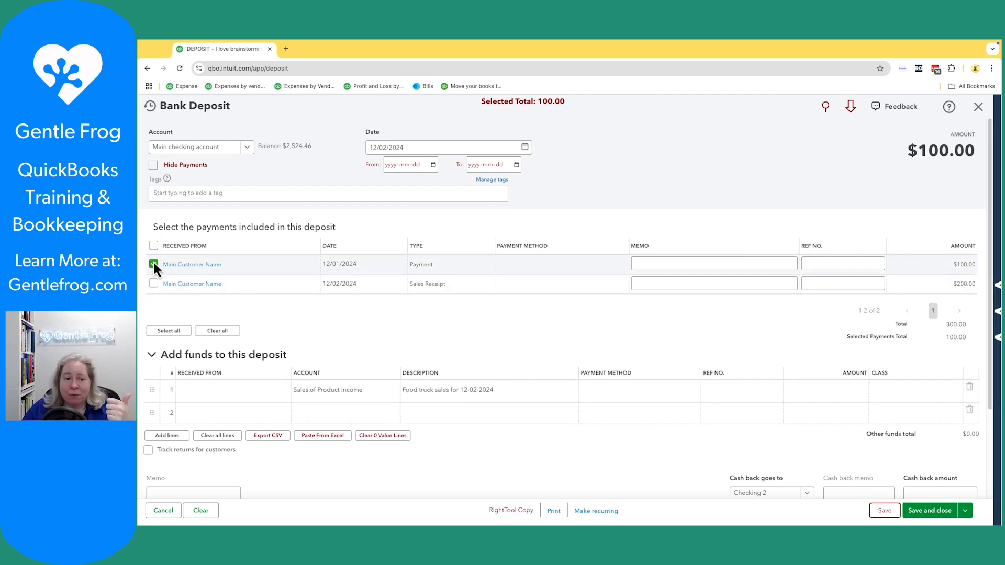
{"action": "left_click", "coordinate": [153, 283]}
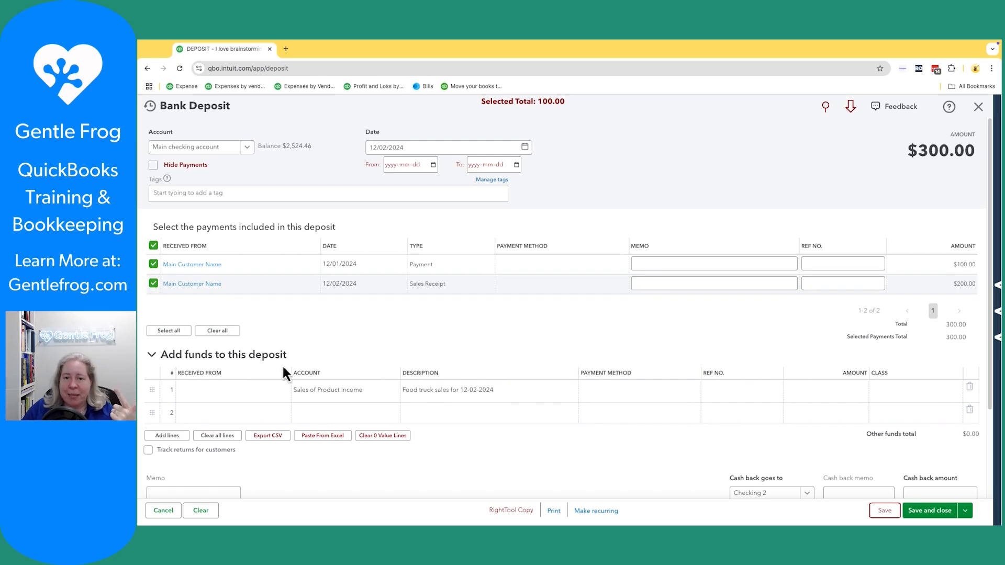
{"action": "left_click", "coordinate": [338, 403]}
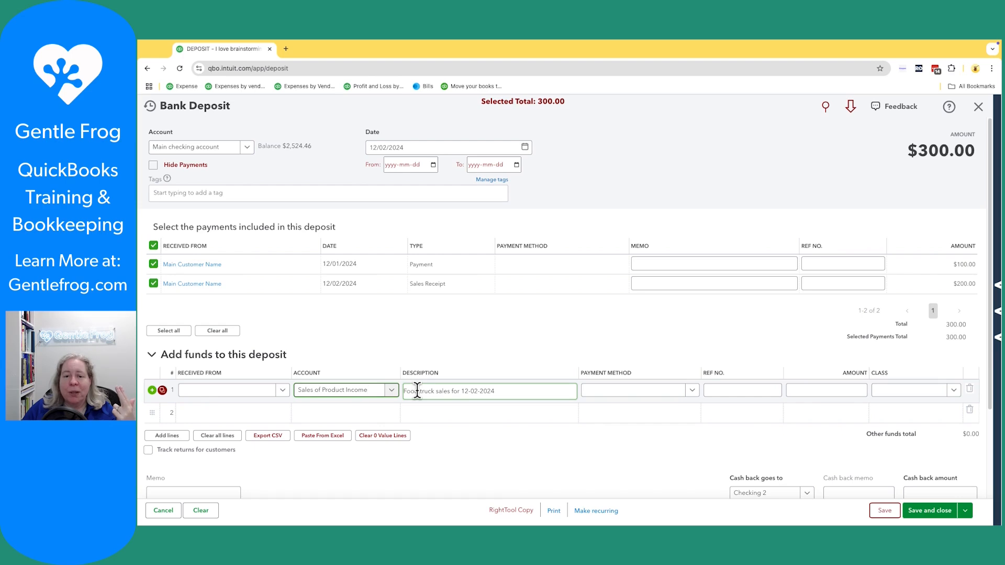
{"action": "left_click", "coordinate": [831, 390]}
{"action": "type", "text": "300"}
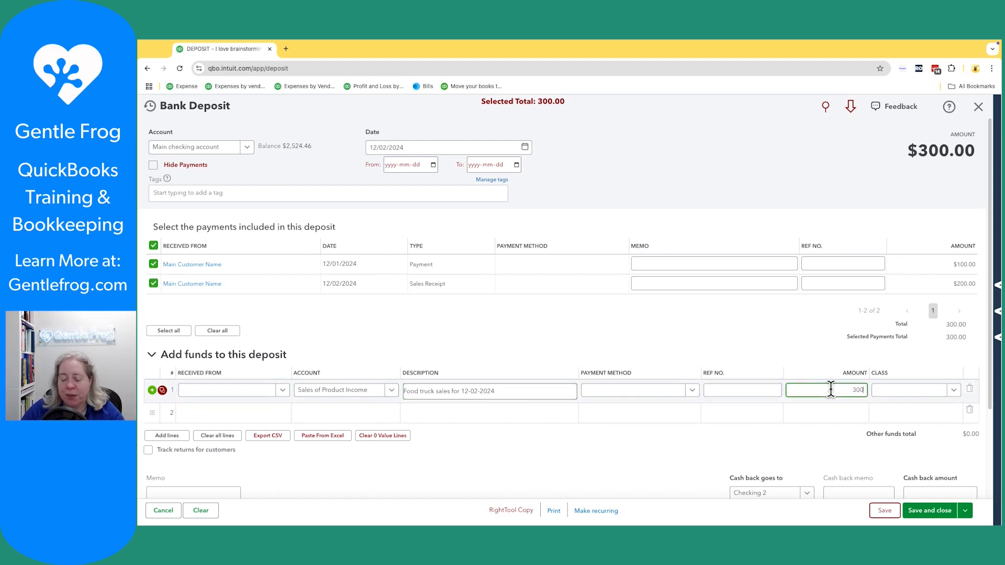
{"action": "key", "text": "Tab"}
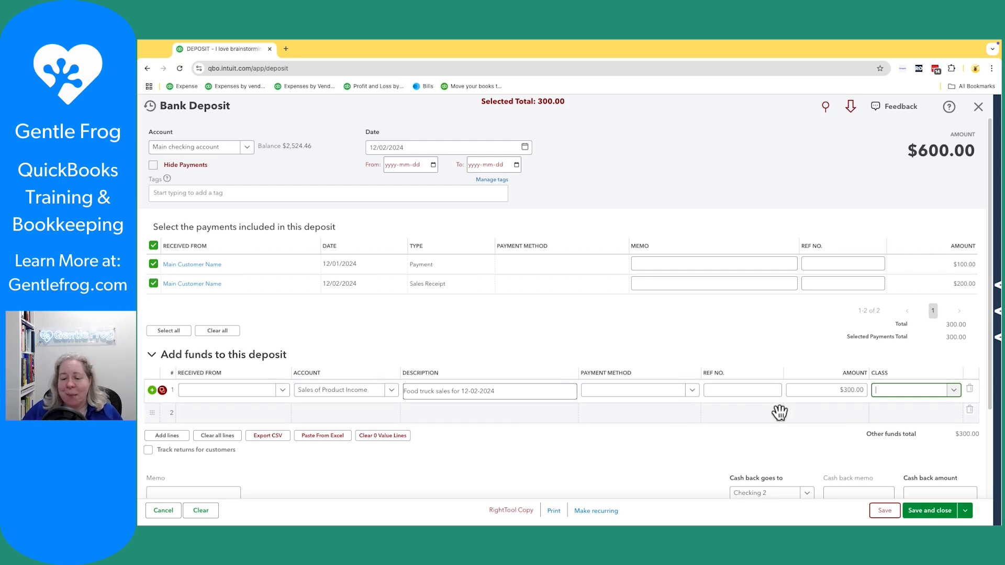
Step: Add a second funds line to the deposit using the Merchant Account Fees account
{"action": "left_click", "coordinate": [357, 419]}
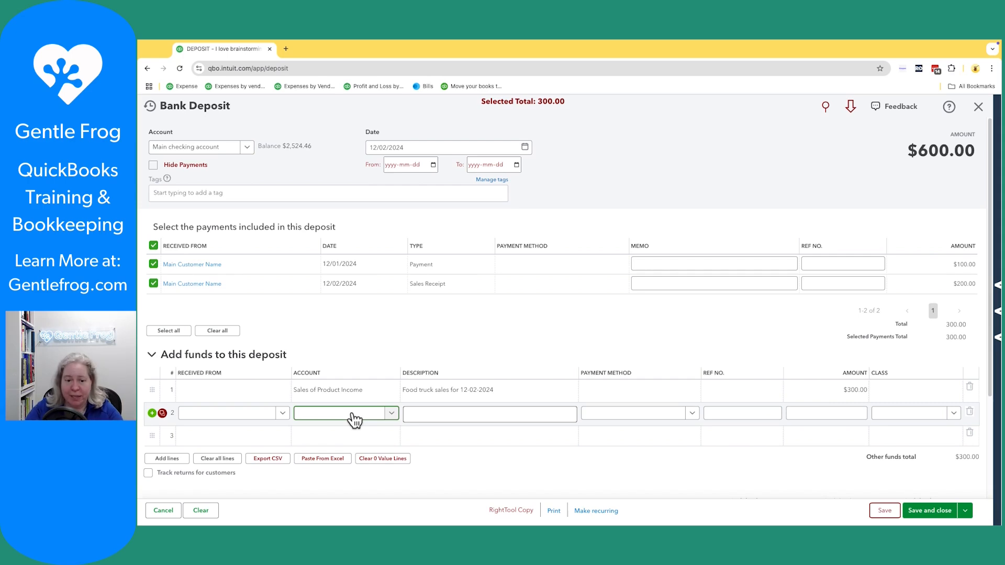
{"action": "type", "text": "merch"}
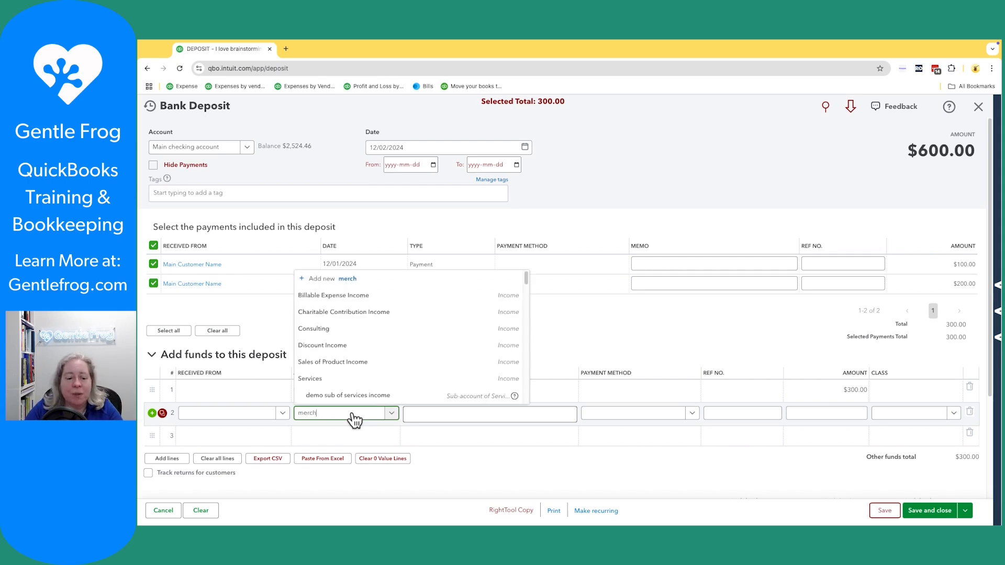
{"action": "left_click", "coordinate": [332, 396]}
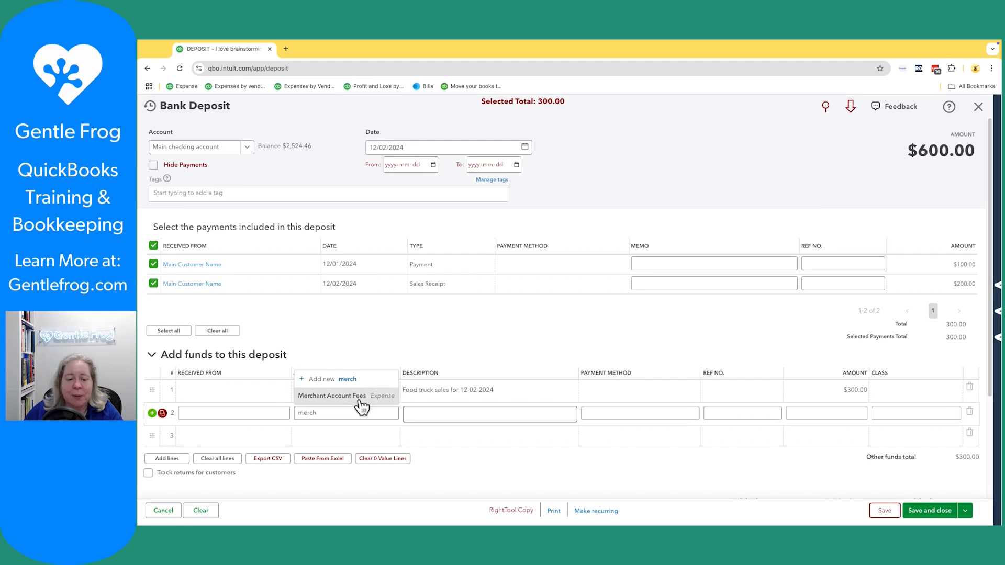
Step: Calculate the Merchant Account Fees line's amount as 600*.03 and make it negative, giving -18.00
{"action": "left_click_drag", "start_coordinate": [920, 152], "coordinate": [977, 153]}
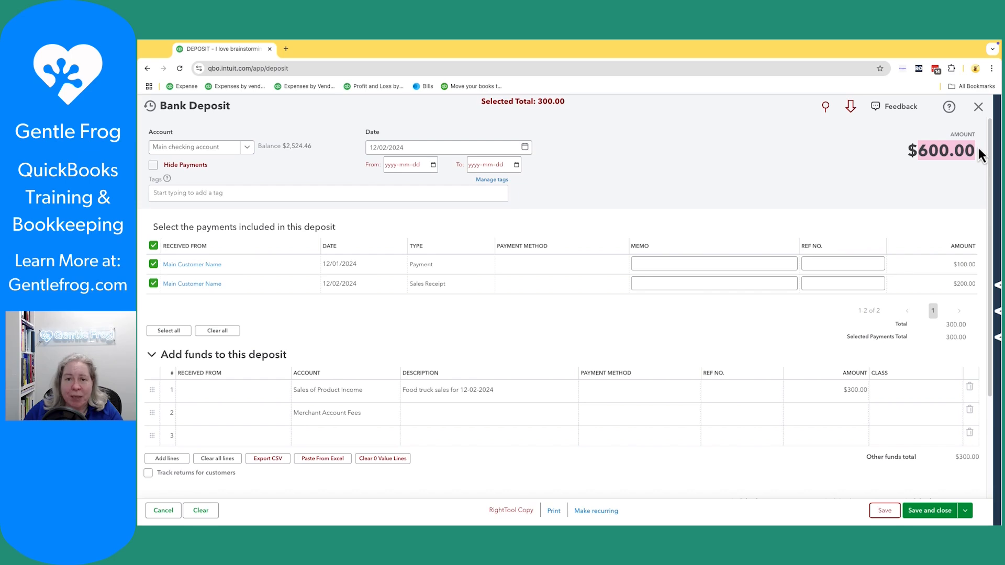
{"action": "left_click", "coordinate": [834, 414]}
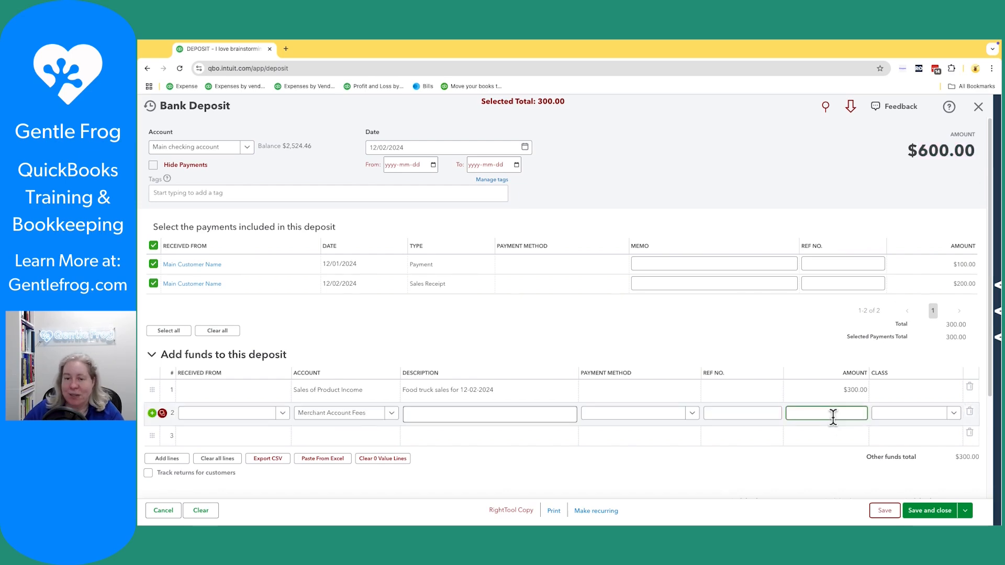
{"action": "type", "text": "600*.03"}
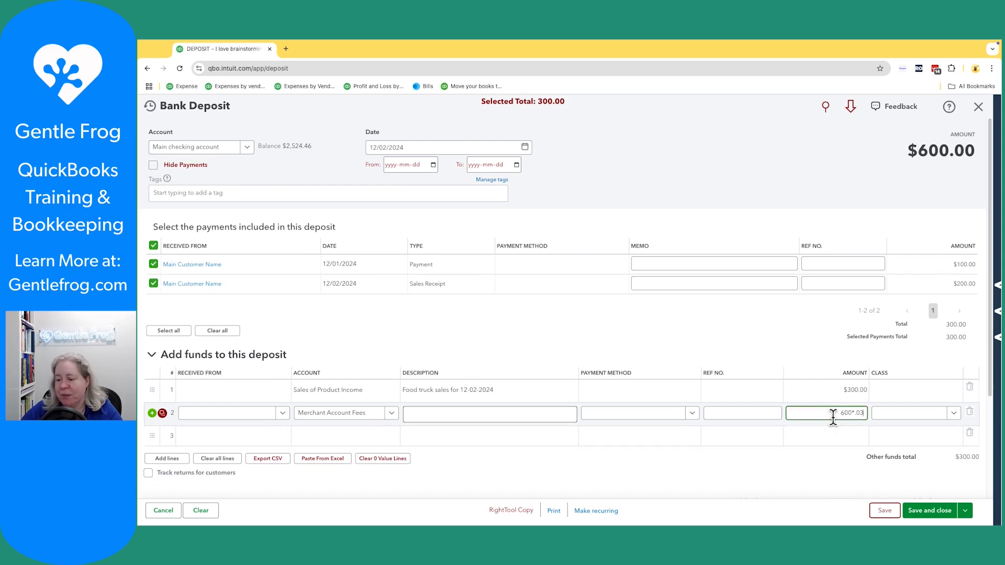
{"action": "key", "text": "Tab"}
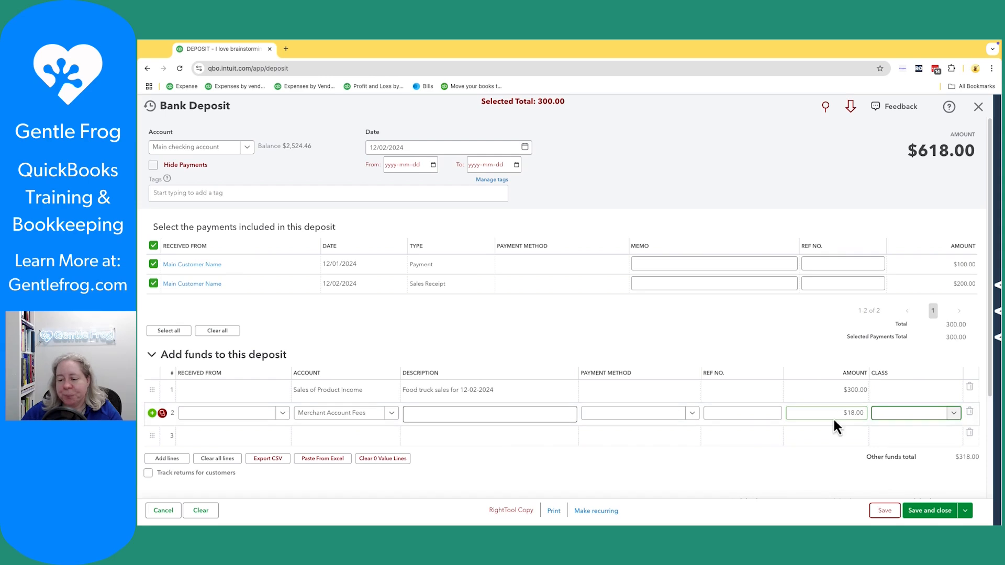
{"action": "left_click", "coordinate": [832, 417]}
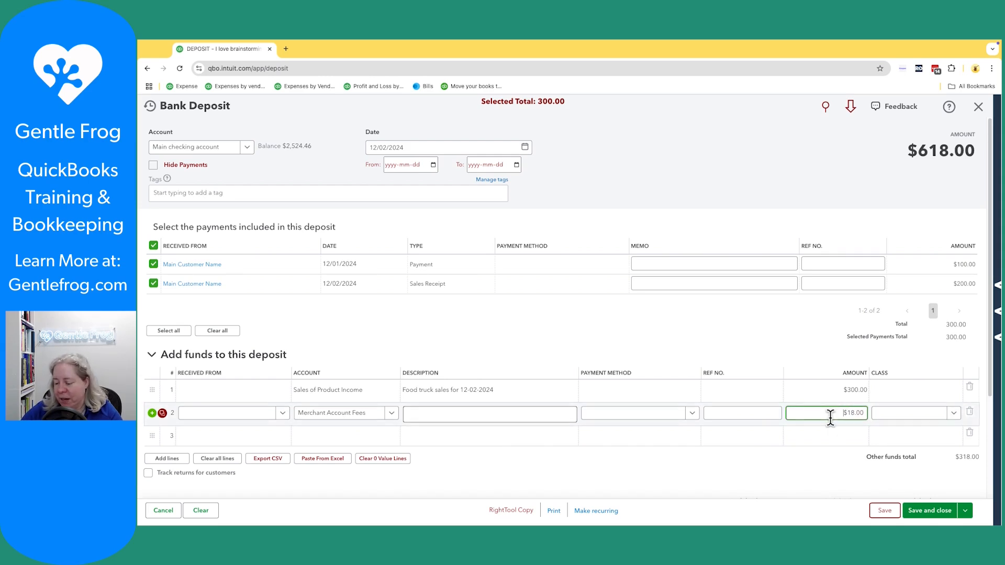
{"action": "type", "text": "-"}
{"action": "key", "text": "Tab"}
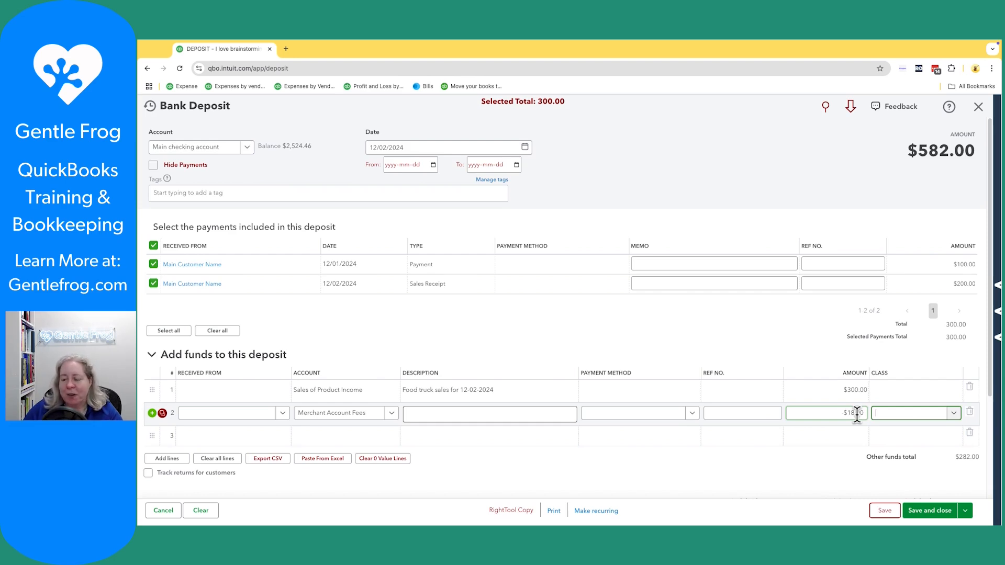
{"action": "left_click", "coordinate": [894, 181]}
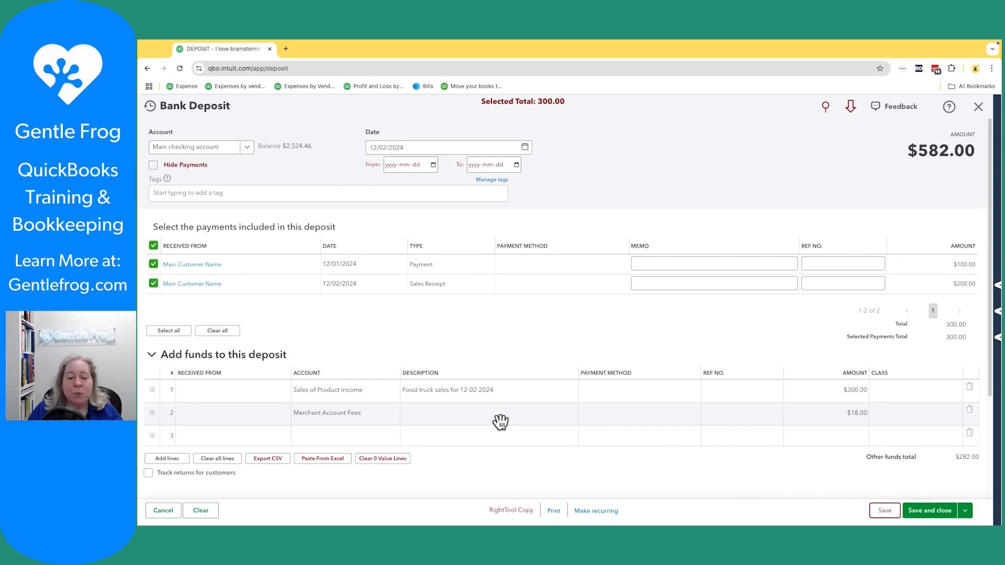
Step: Review the account choices on the merchant fee line and save the deposit without closing it
{"action": "left_click", "coordinate": [390, 419]}
{"action": "left_click", "coordinate": [391, 415]}
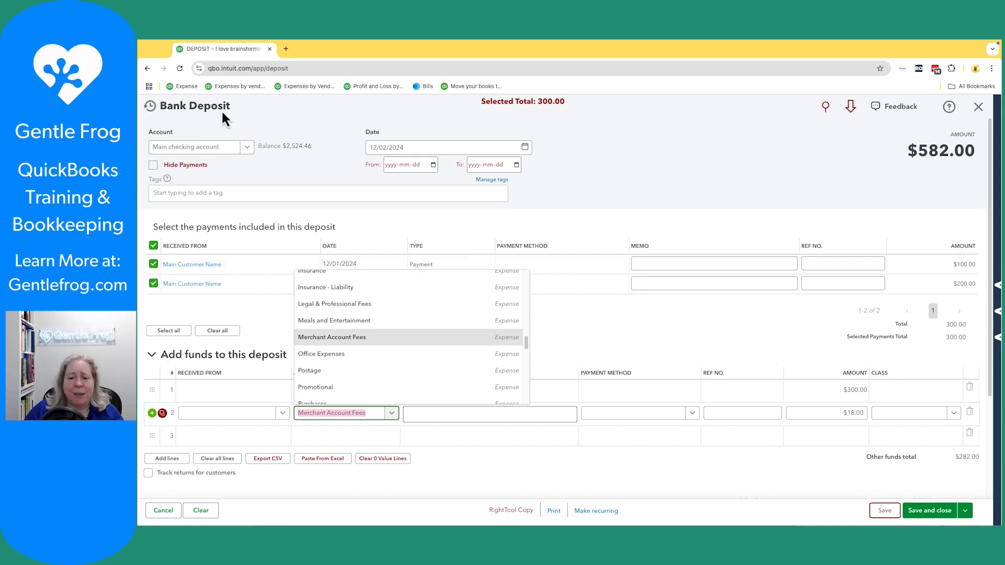
{"action": "left_click", "coordinate": [736, 334]}
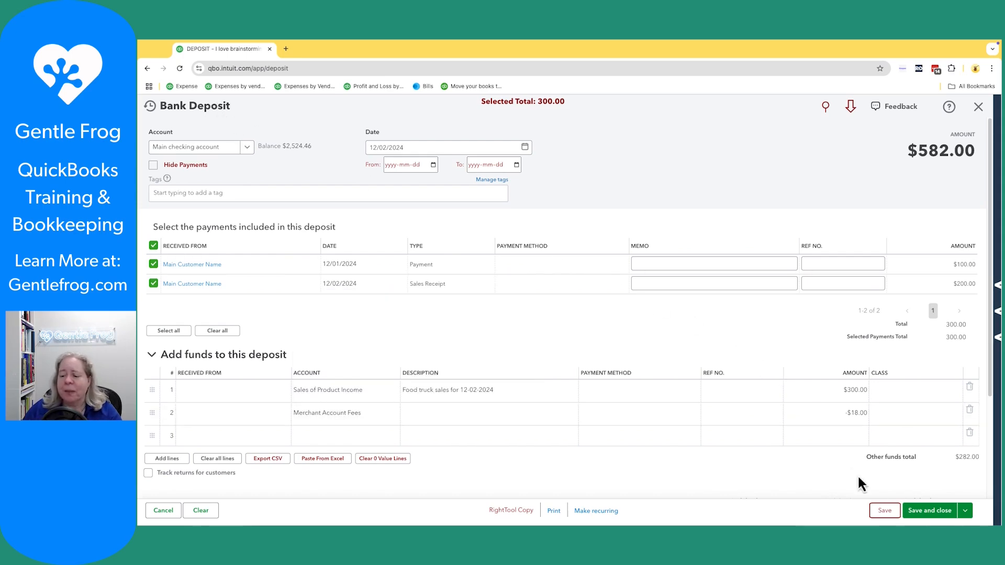
{"action": "left_click", "coordinate": [885, 511]}
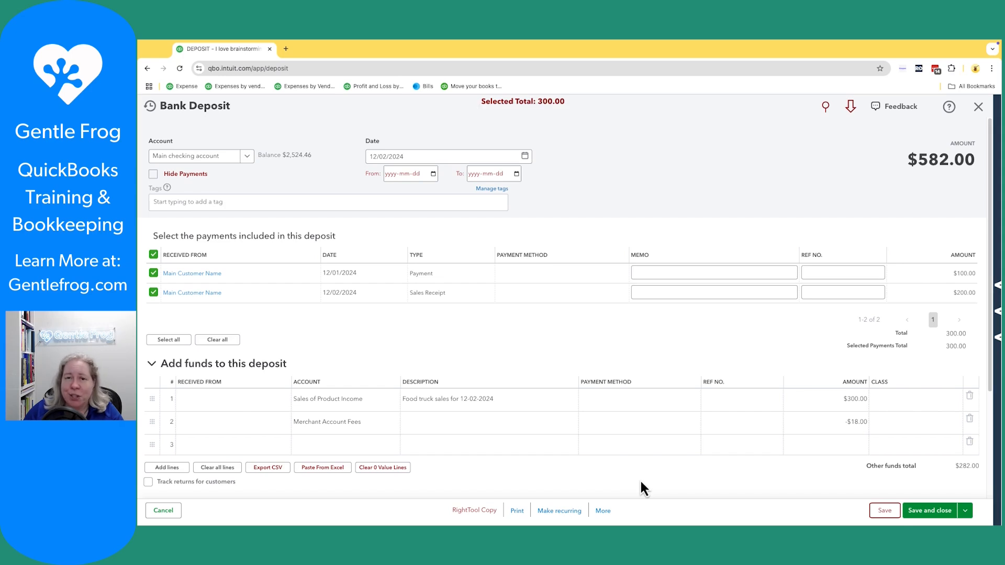
Step: View the transaction journal of the saved deposit to examine its debits and credits
{"action": "left_click", "coordinate": [607, 512]}
{"action": "left_click", "coordinate": [603, 474]}
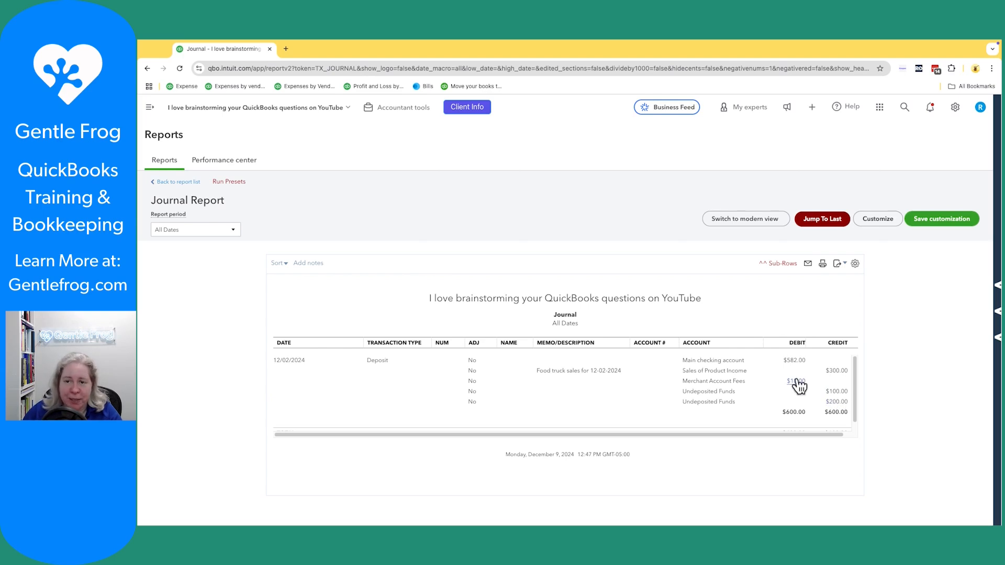
Step: Run the Profit and Loss report for 12/02/2024 to 12/02/2024 and examine its income and expense lines
{"action": "left_click", "coordinate": [150, 108]}
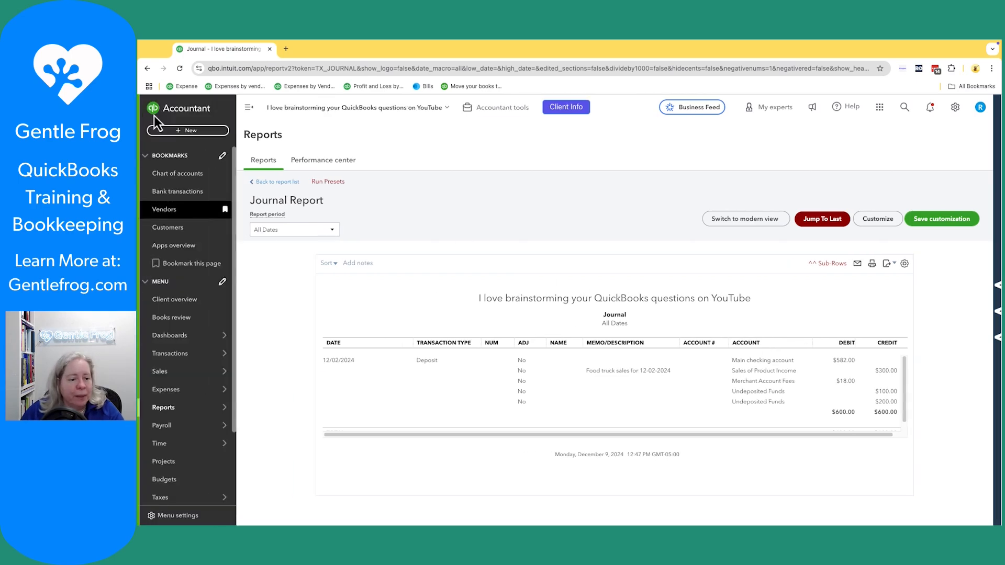
{"action": "left_click", "coordinate": [258, 409]}
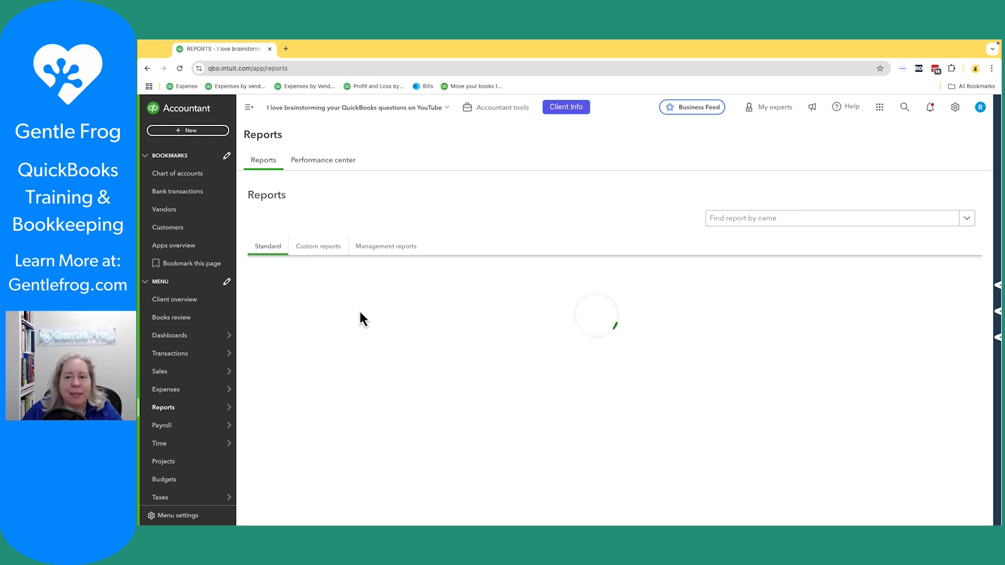
{"action": "left_click", "coordinate": [294, 353]}
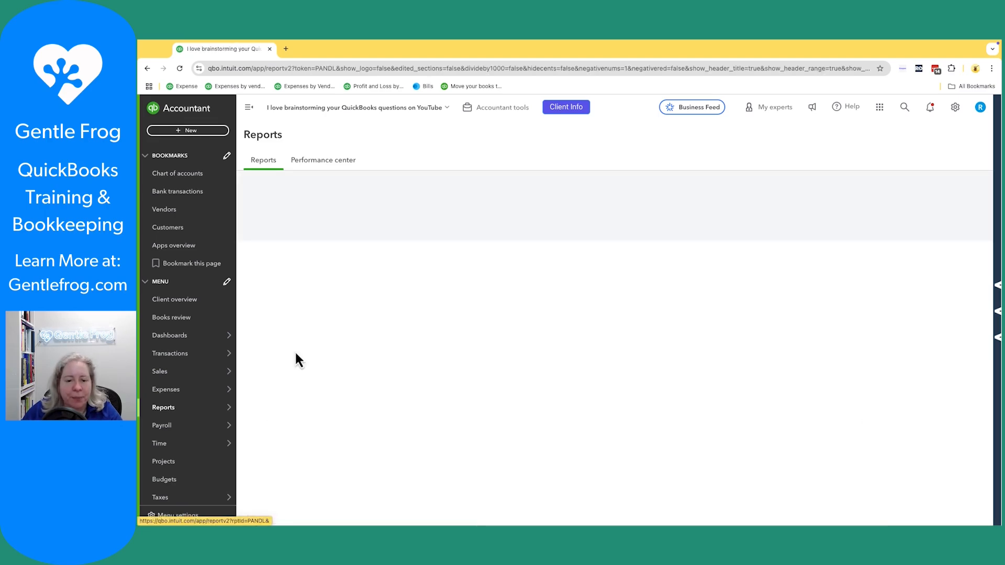
{"action": "left_click", "coordinate": [375, 232]}
{"action": "type", "text": "12/02/2024"}
{"action": "key", "text": "Tab"}
{"action": "type", "text": "12"}
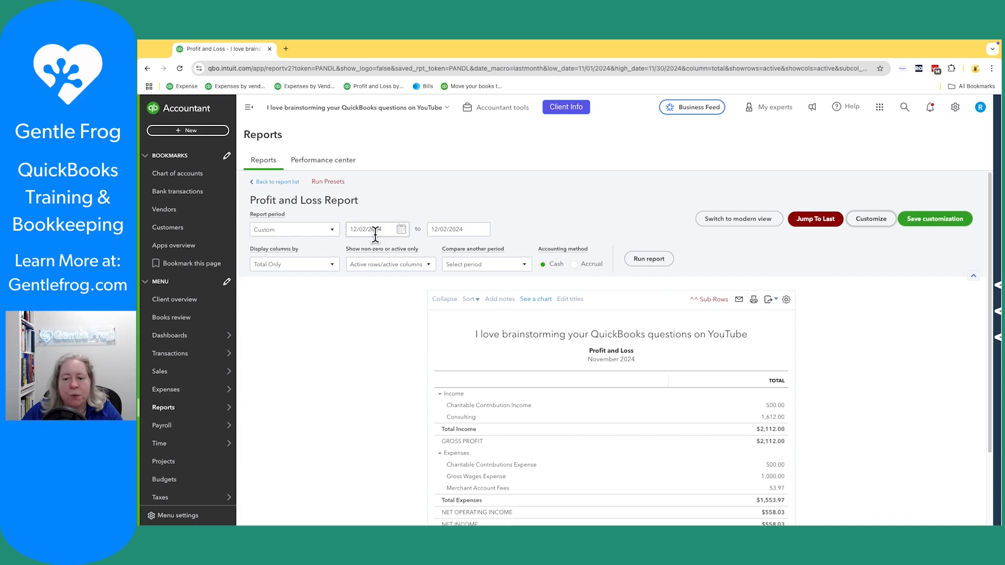
{"action": "left_click", "coordinate": [650, 259]}
{"action": "scroll", "coordinate": [855, 379], "scroll_direction": "down", "scroll_amount": 2}
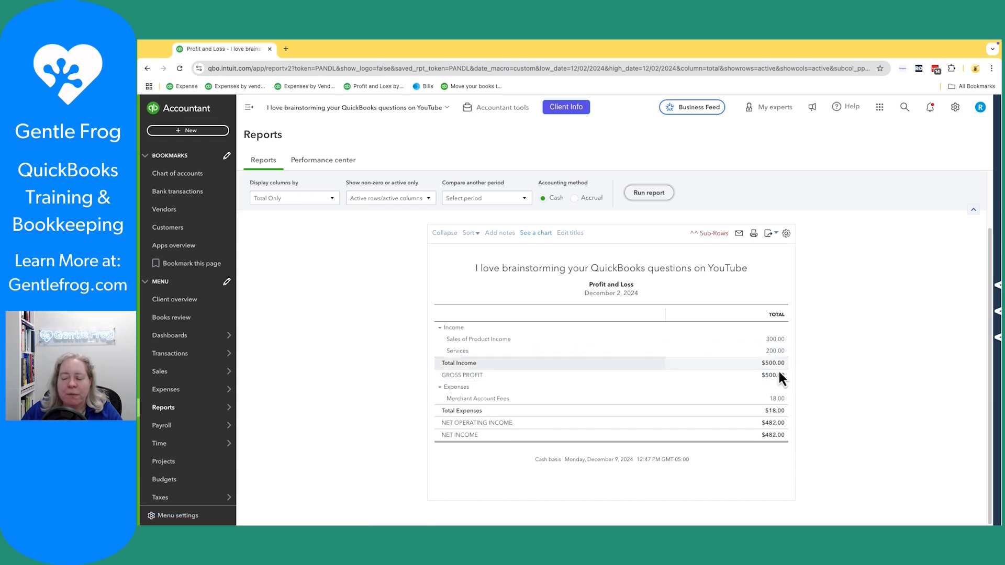
Step: Check the transactions behind Total Income, and rerun the Profit and Loss report with the start date set to 12/01/2024
{"action": "left_click", "coordinate": [776, 364]}
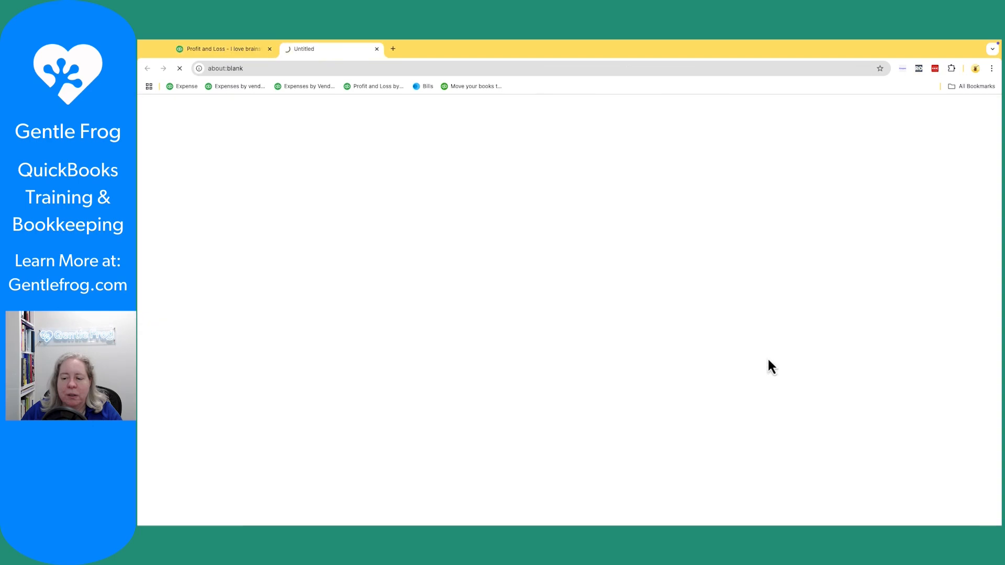
{"action": "left_click", "coordinate": [368, 231]}
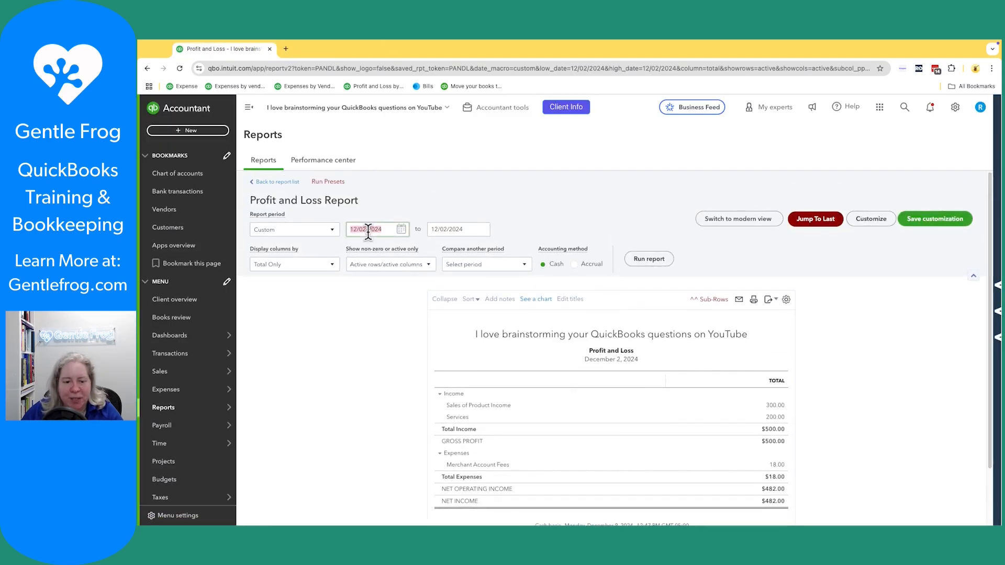
{"action": "type", "text": "12/01/2024"}
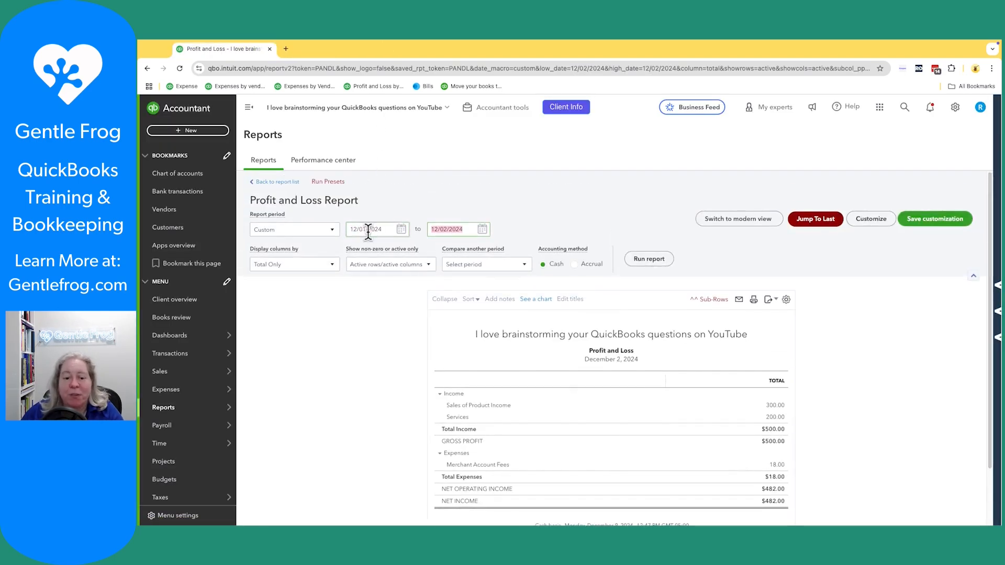
{"action": "left_click", "coordinate": [665, 263]}
{"action": "scroll", "coordinate": [665, 263], "scroll_direction": "down", "scroll_amount": 1}
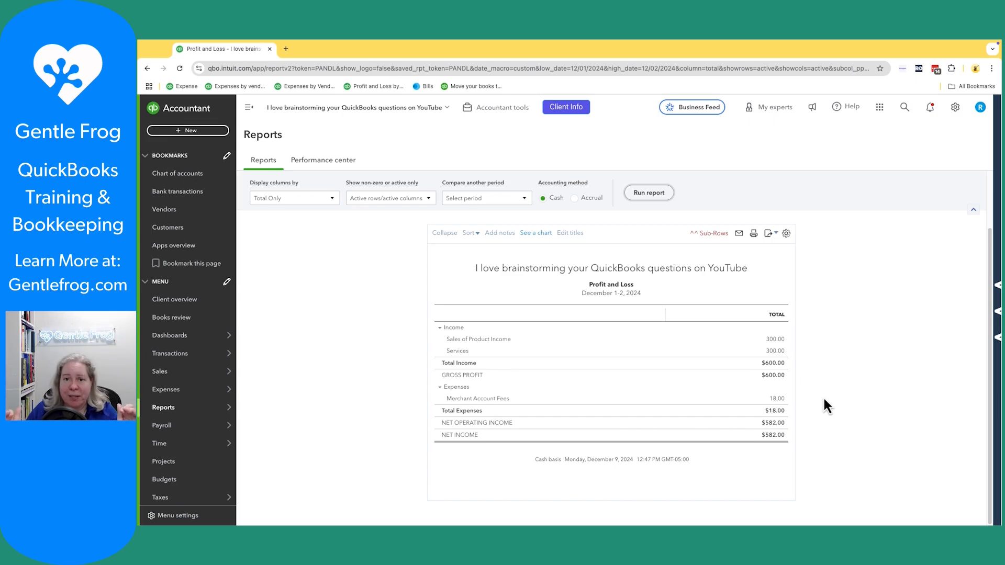
Step: Open the Main checking account's register from the chart of accounts and sort its transactions by date, newest first
{"action": "left_click", "coordinate": [178, 173]}
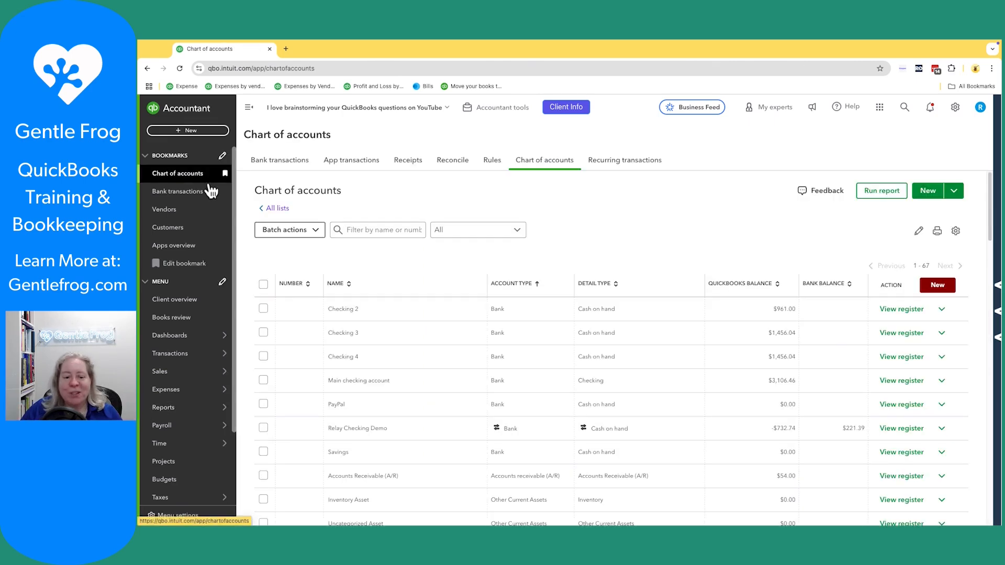
{"action": "left_click", "coordinate": [922, 385]}
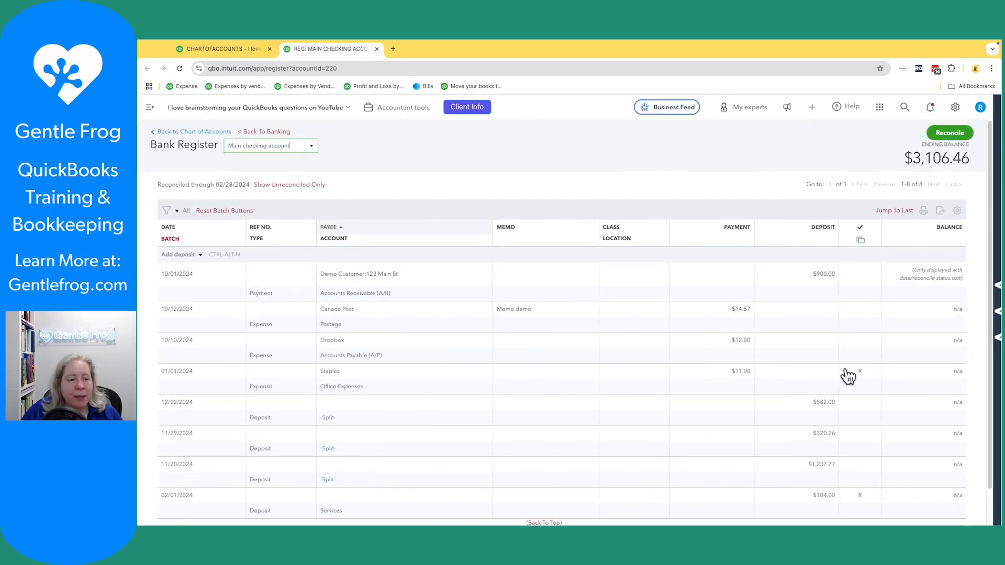
{"action": "left_click", "coordinate": [174, 228]}
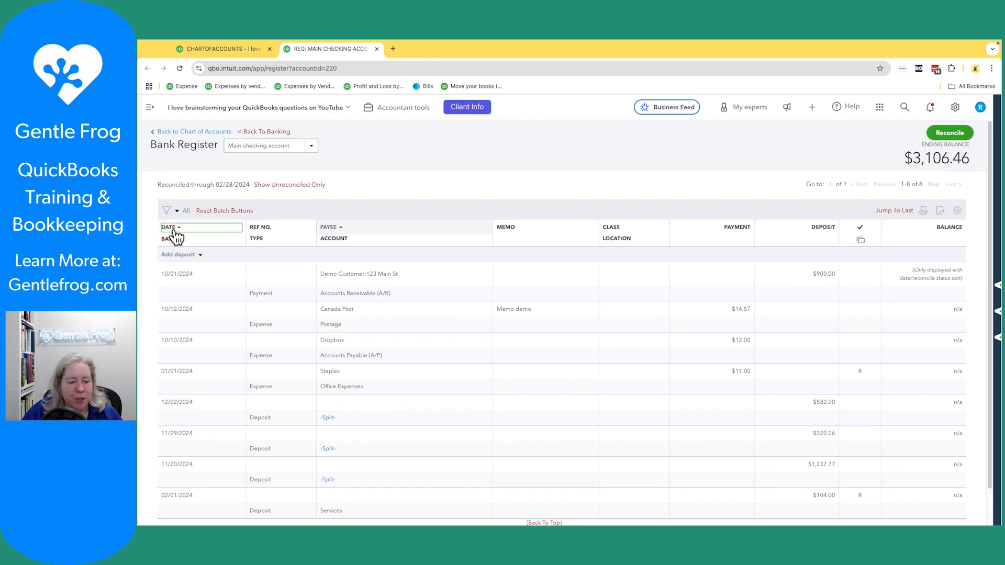
{"action": "left_click", "coordinate": [174, 229]}
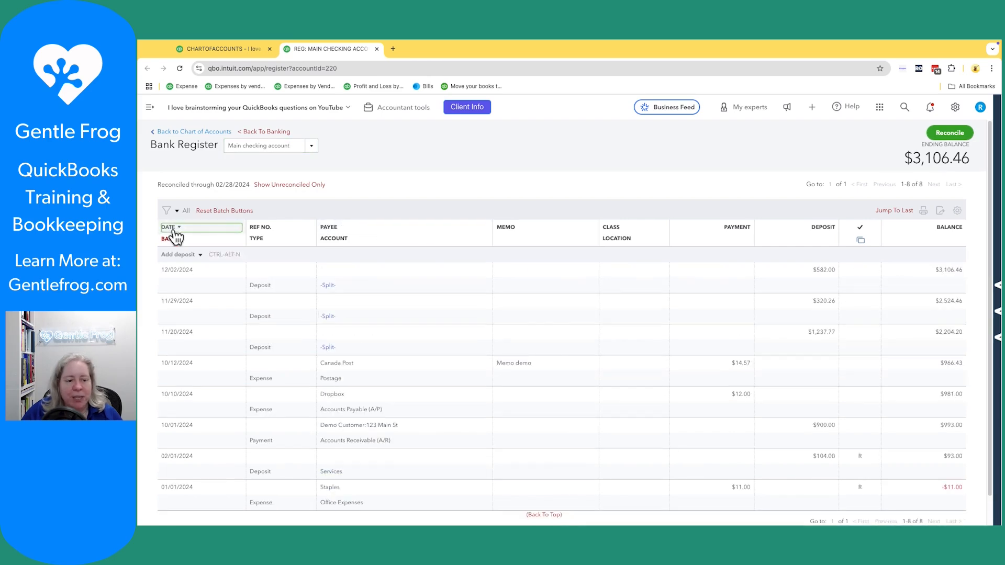